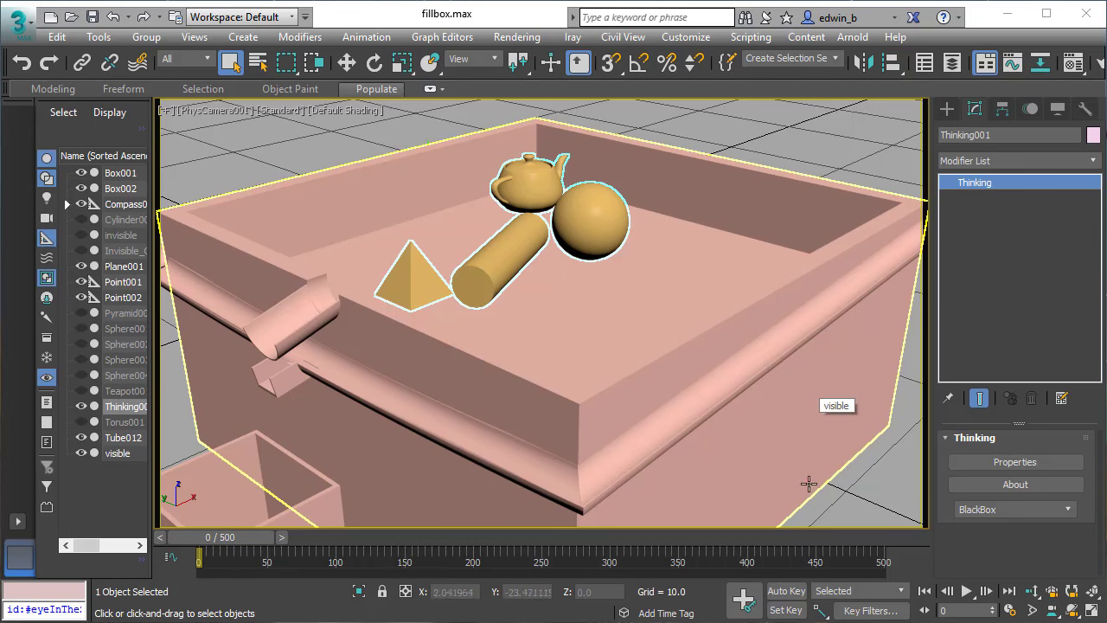
# Open Thinking001's RigidBodies graph, review both ObjToParticle nodes and nudge the upper BTRigidBody up
pyautogui.click(995, 463)
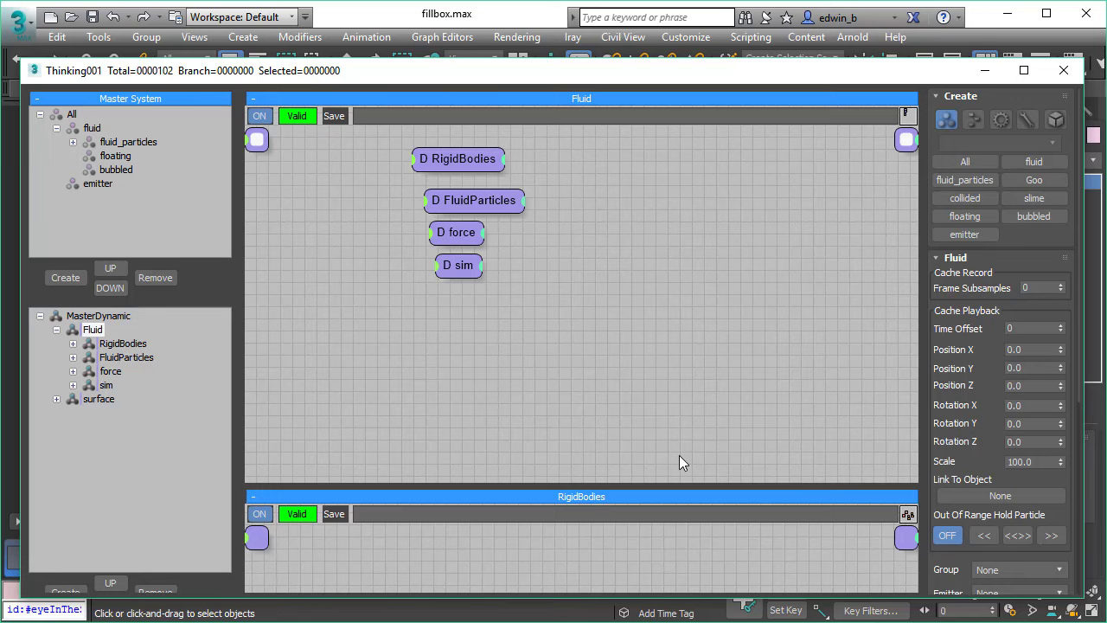
pyautogui.click(115, 346)
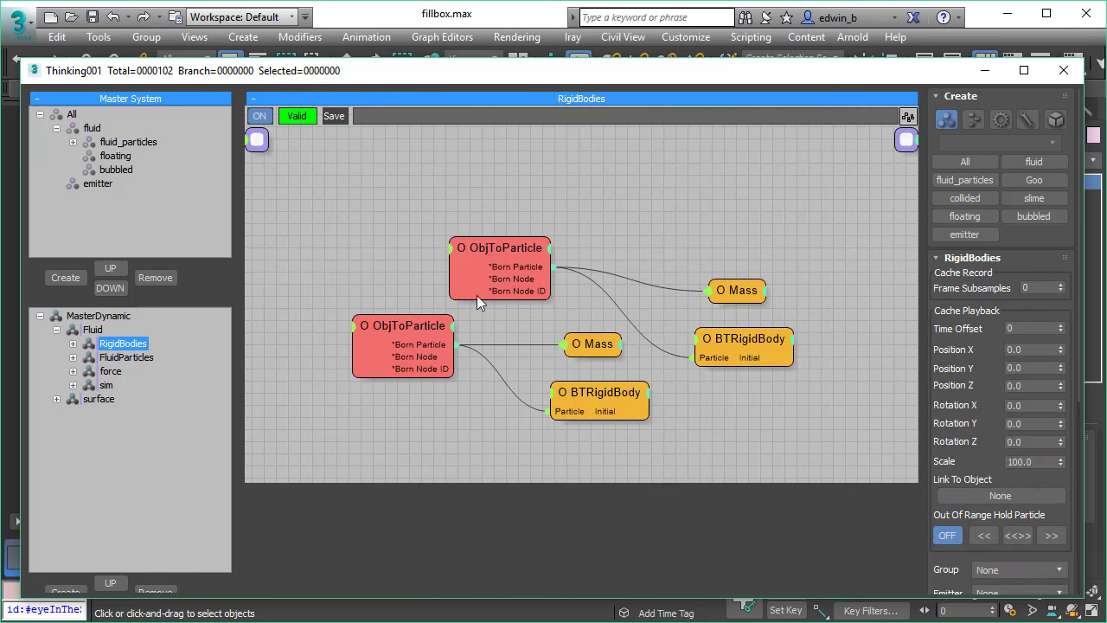
pyautogui.click(502, 243)
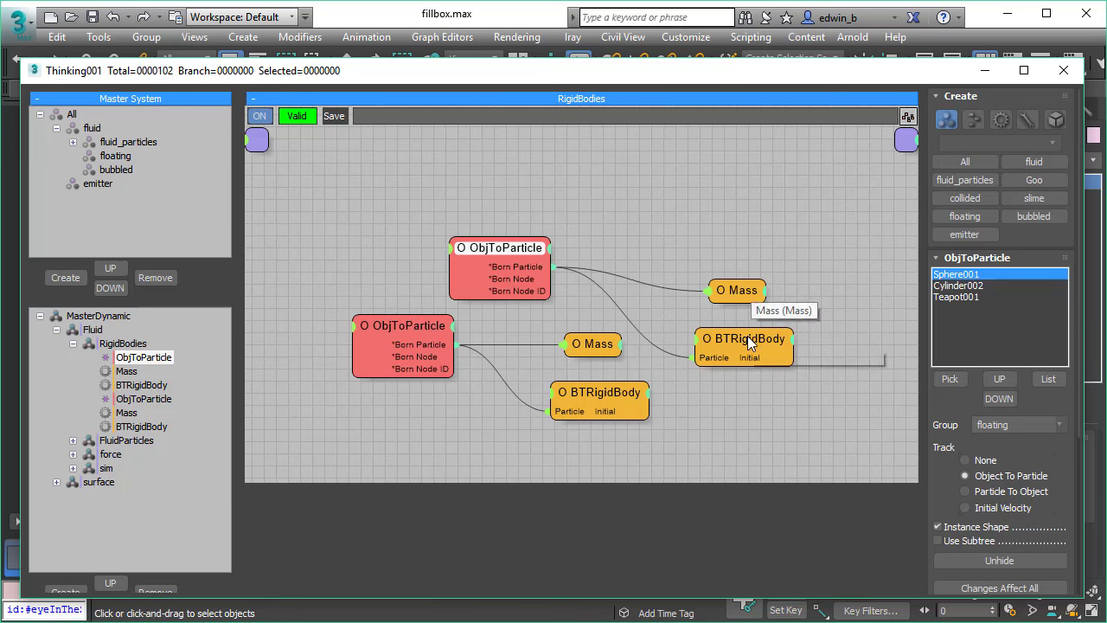
pyautogui.moveTo(755, 344); pyautogui.dragTo(767, 324)
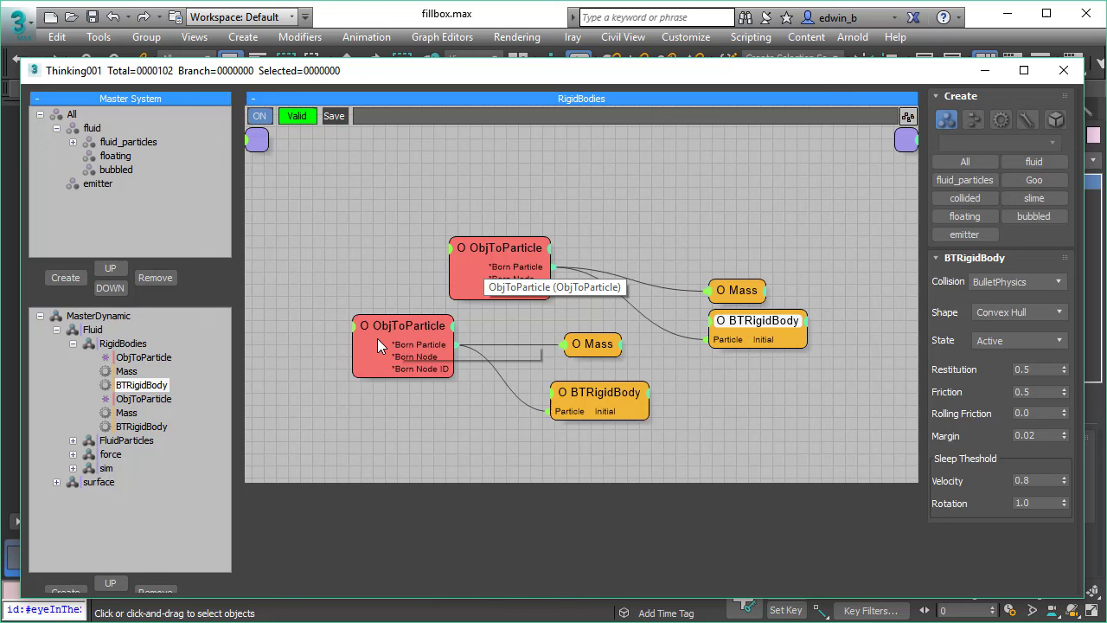
pyautogui.click(402, 326)
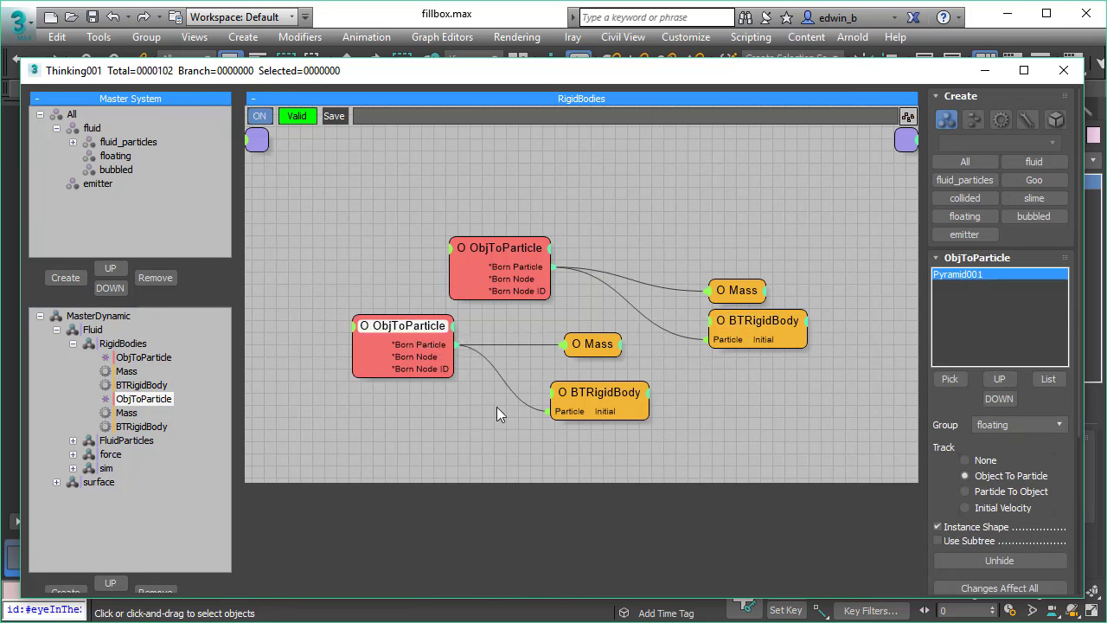
pyautogui.click(71, 343)
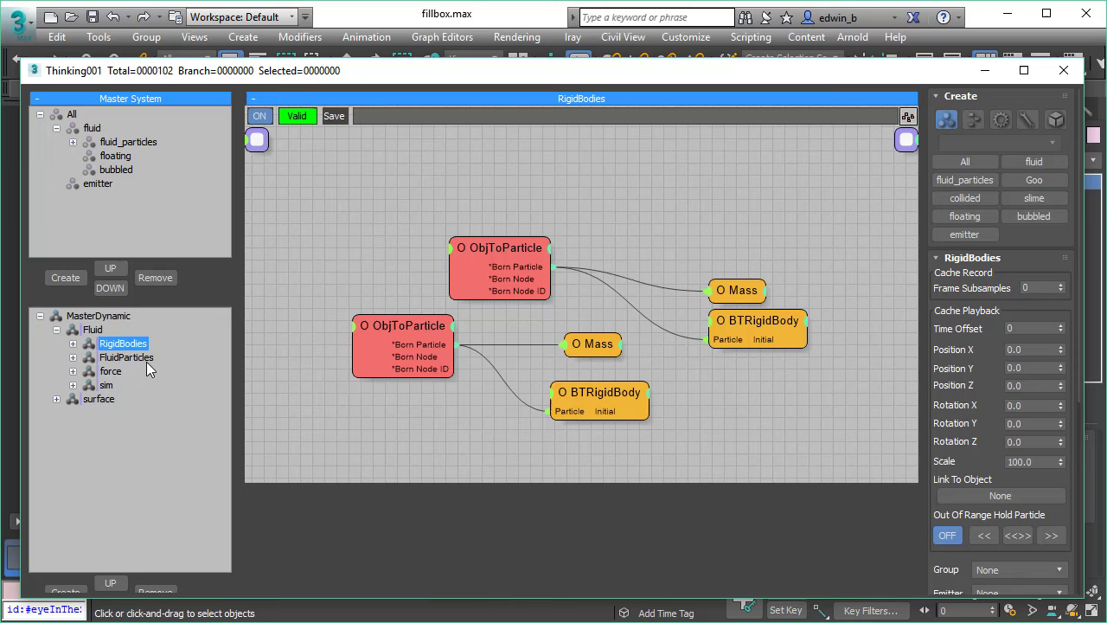
# Review the FluidParticles ObjToParticle, emitter, ValueToValue and FlowEmitter node settings
pyautogui.click(127, 357)
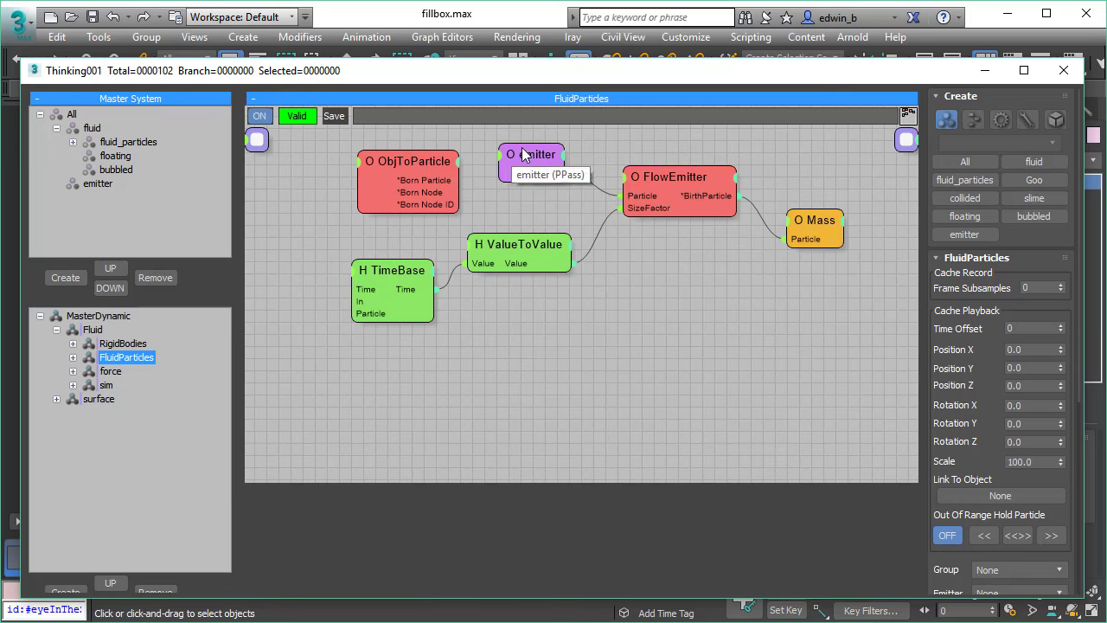
pyautogui.click(401, 166)
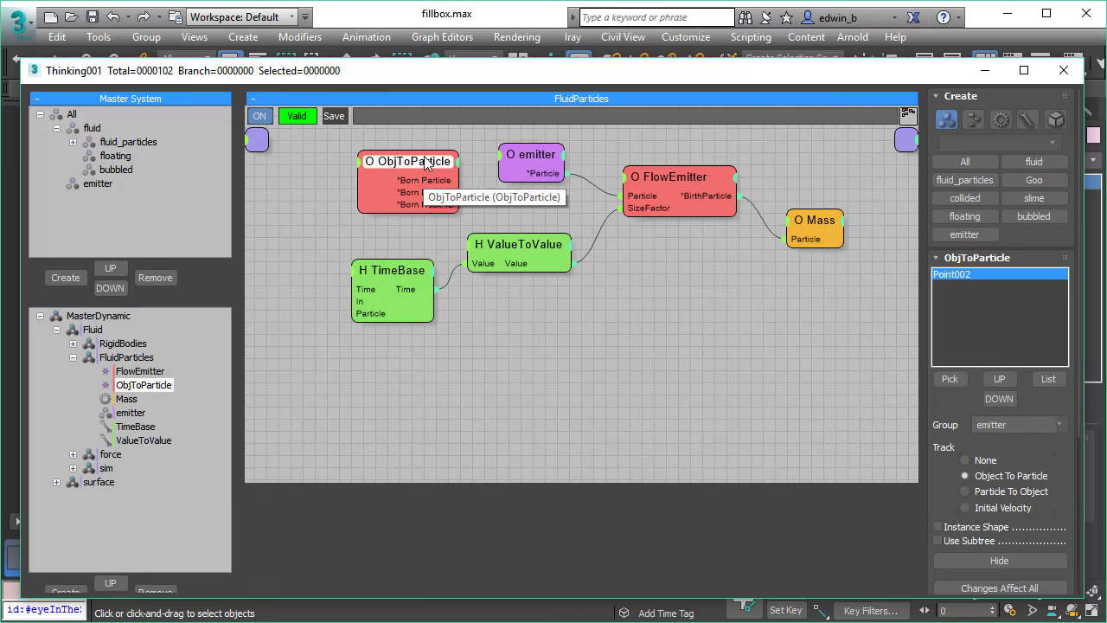
pyautogui.click(538, 155)
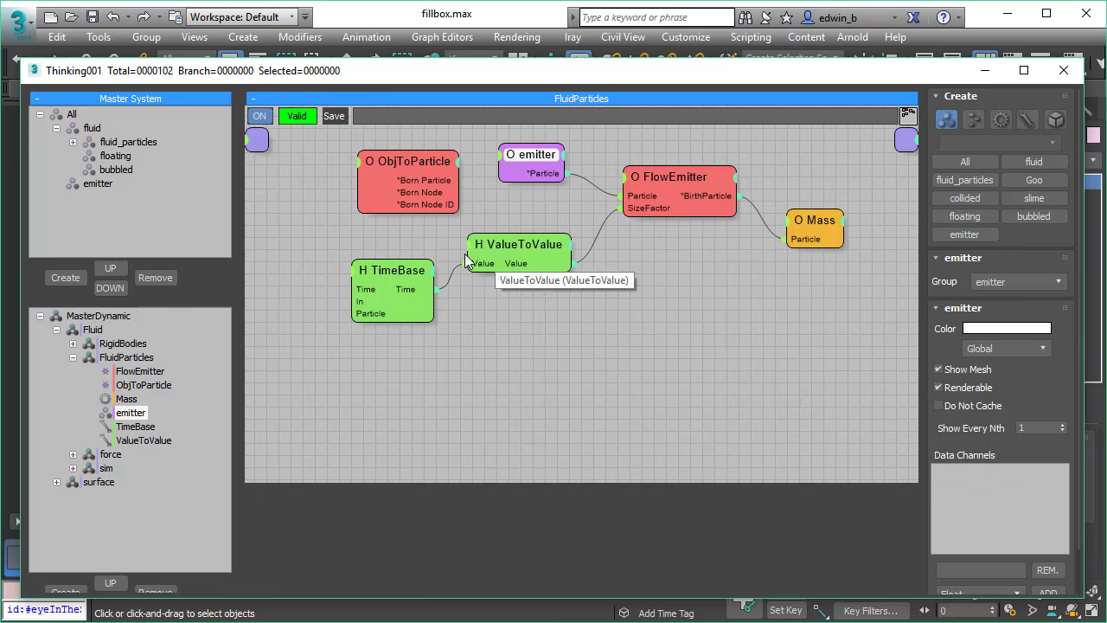
pyautogui.click(528, 244)
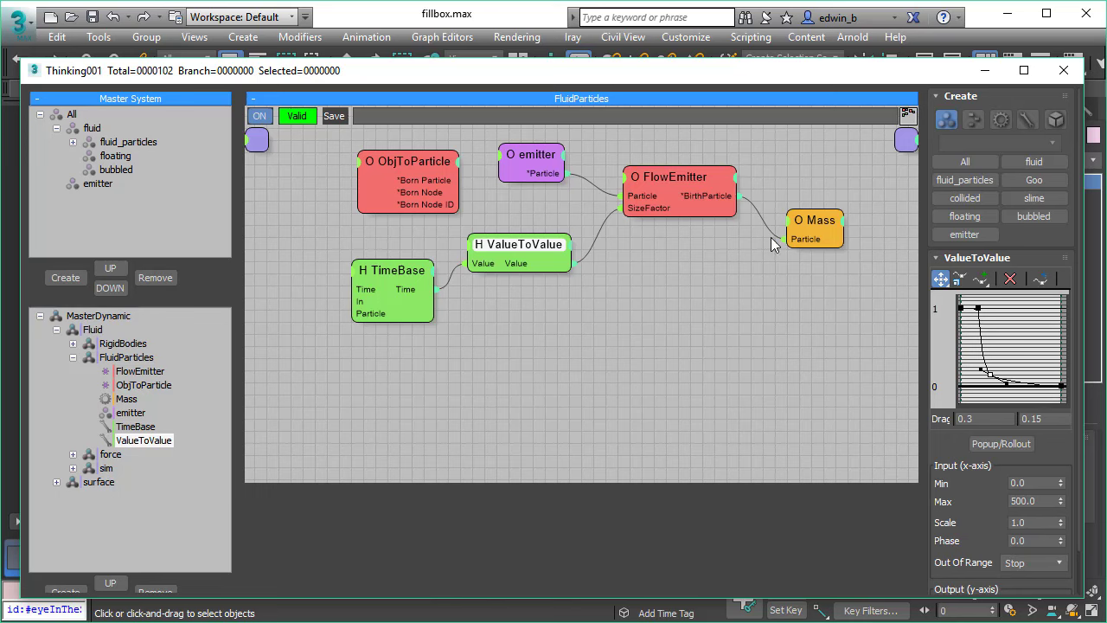
pyautogui.click(683, 182)
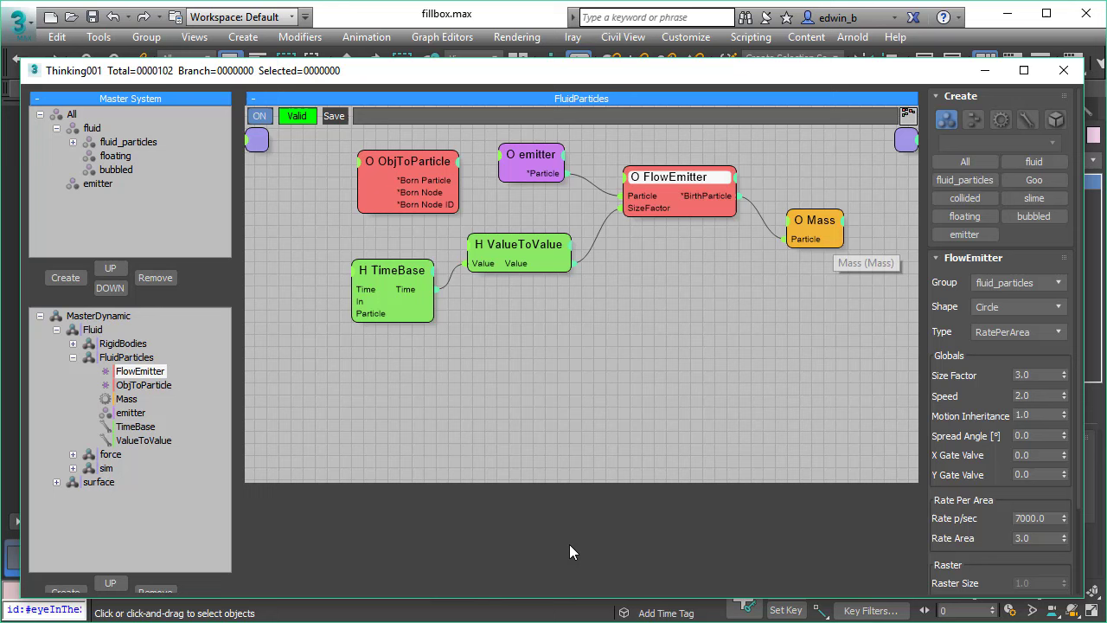
pyautogui.click(73, 358)
pyautogui.click(123, 357)
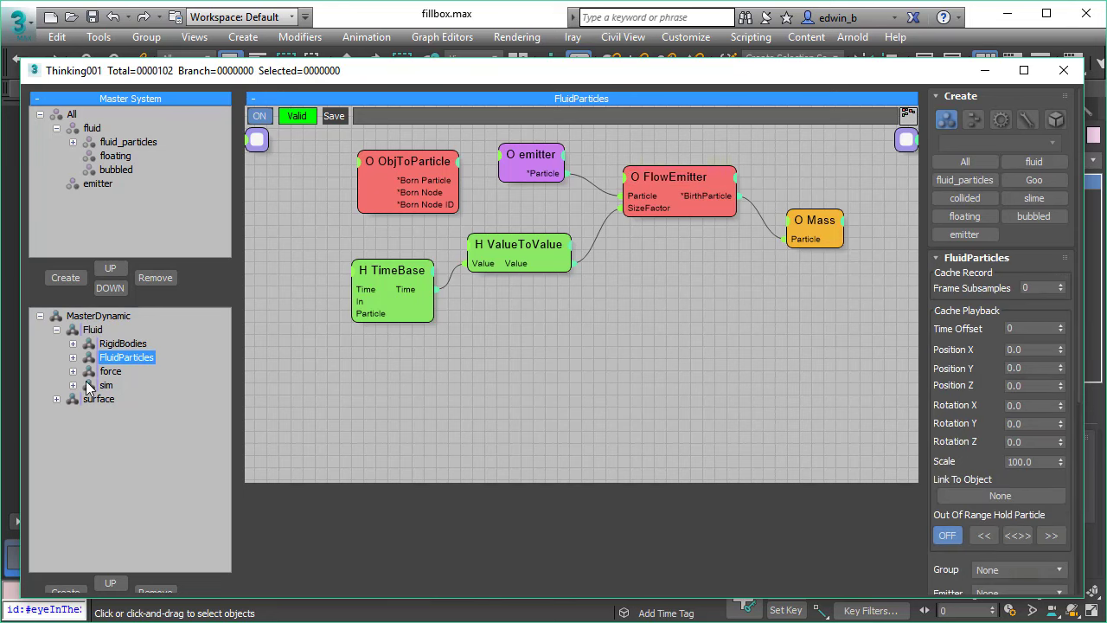
# Browse the force and sim graphs and select the FlowSolver, Node and BulletPhysics nodes
pyautogui.click(111, 372)
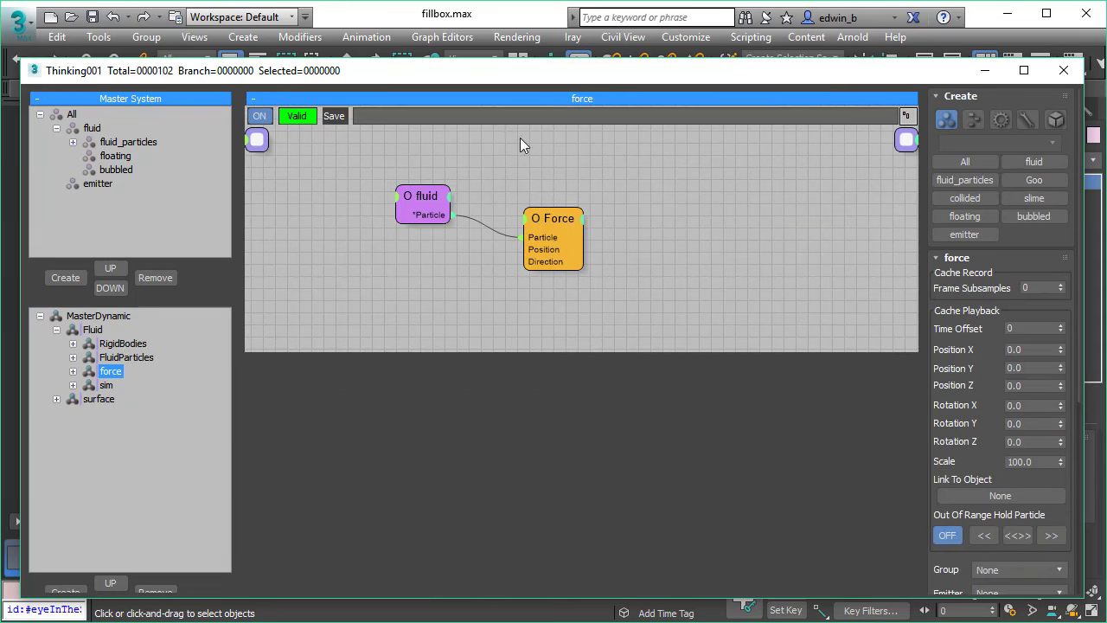
pyautogui.click(108, 388)
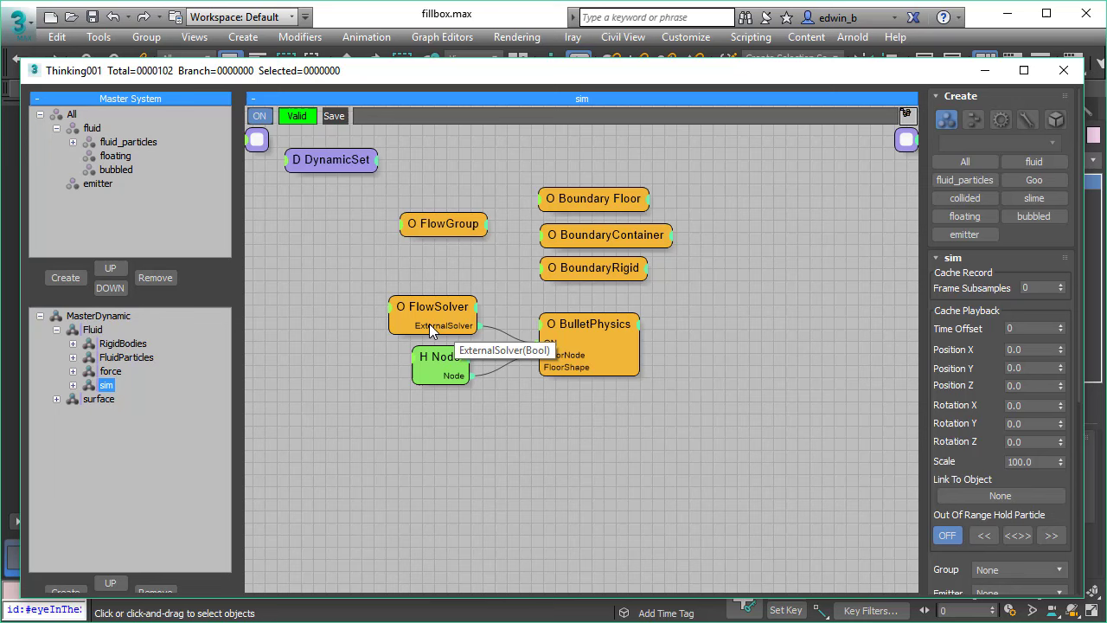
pyautogui.moveTo(338, 297); pyautogui.dragTo(679, 416)
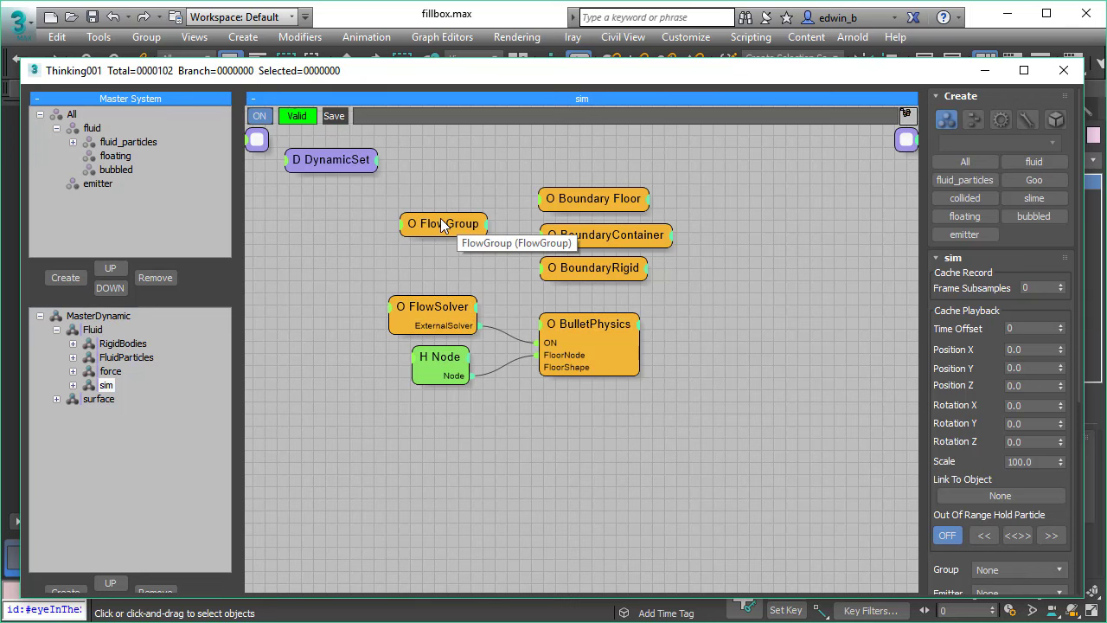
# Check the Boundary Floor, Container, Rigid and FlowGroup settings, then show the surface graph
pyautogui.click(572, 195)
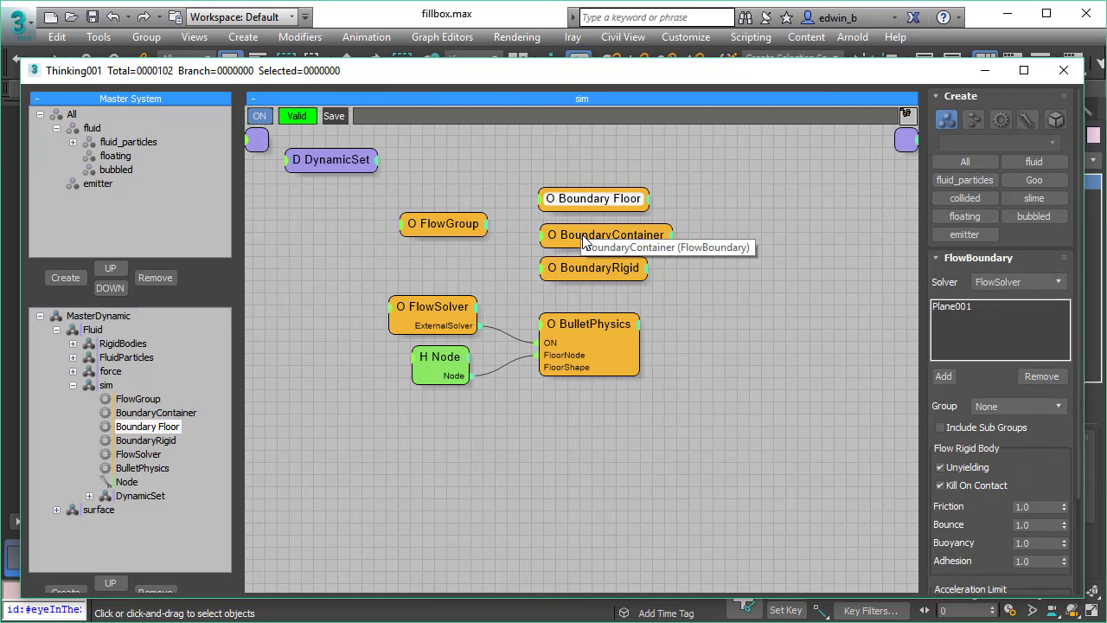
pyautogui.click(582, 235)
pyautogui.click(576, 264)
pyautogui.moveTo(545, 268); pyautogui.dragTo(438, 220)
pyautogui.click(438, 220)
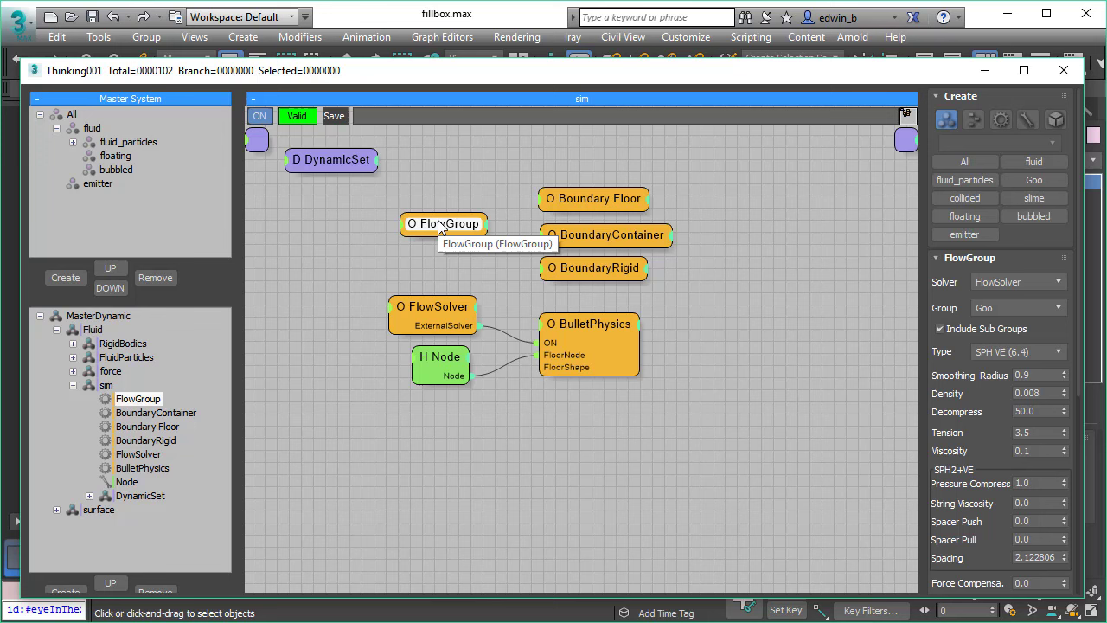
pyautogui.click(100, 510)
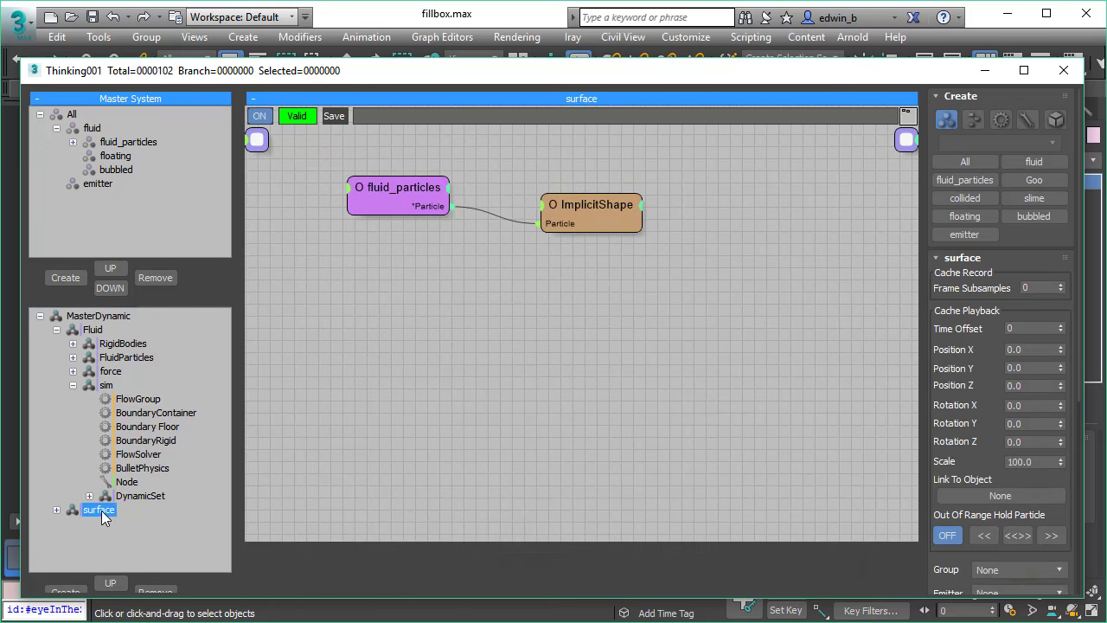
pyautogui.click(72, 386)
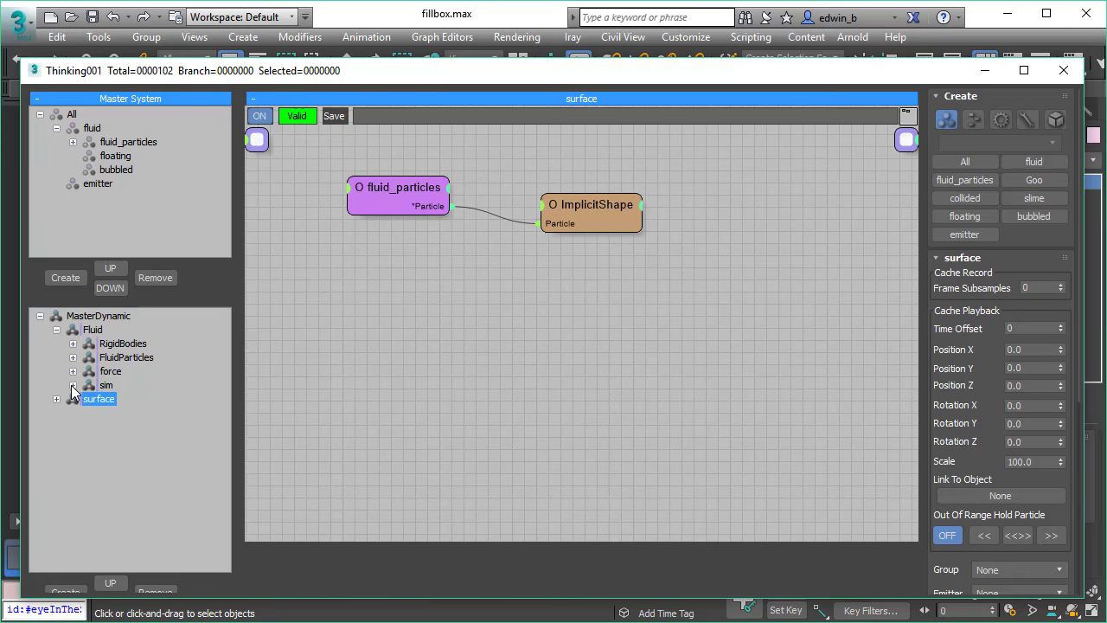
pyautogui.click(987, 76)
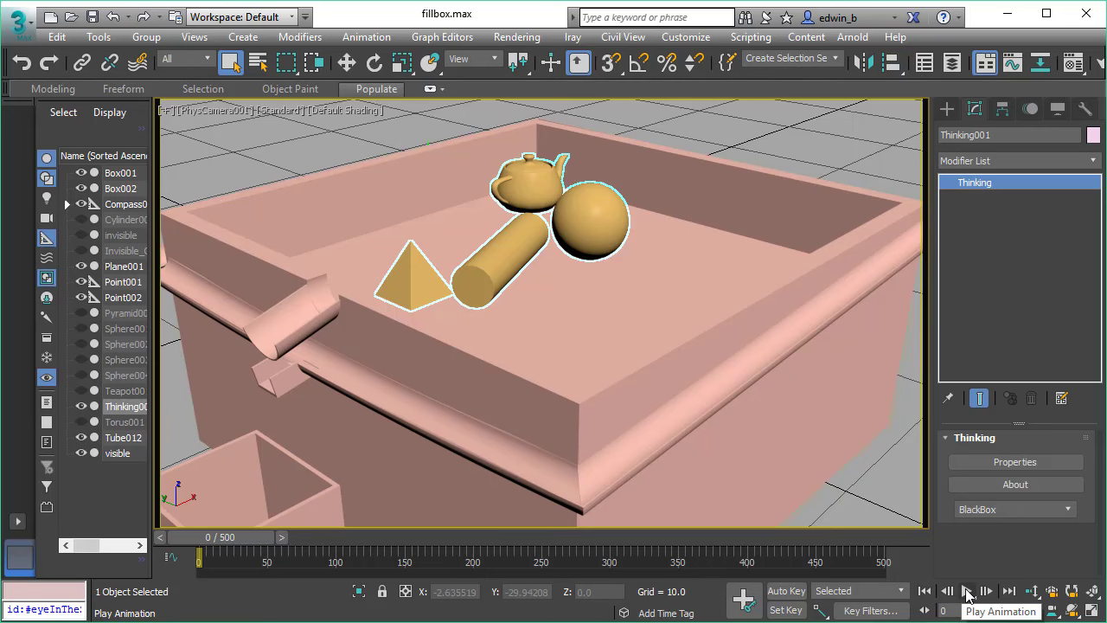
pyautogui.click(967, 593)
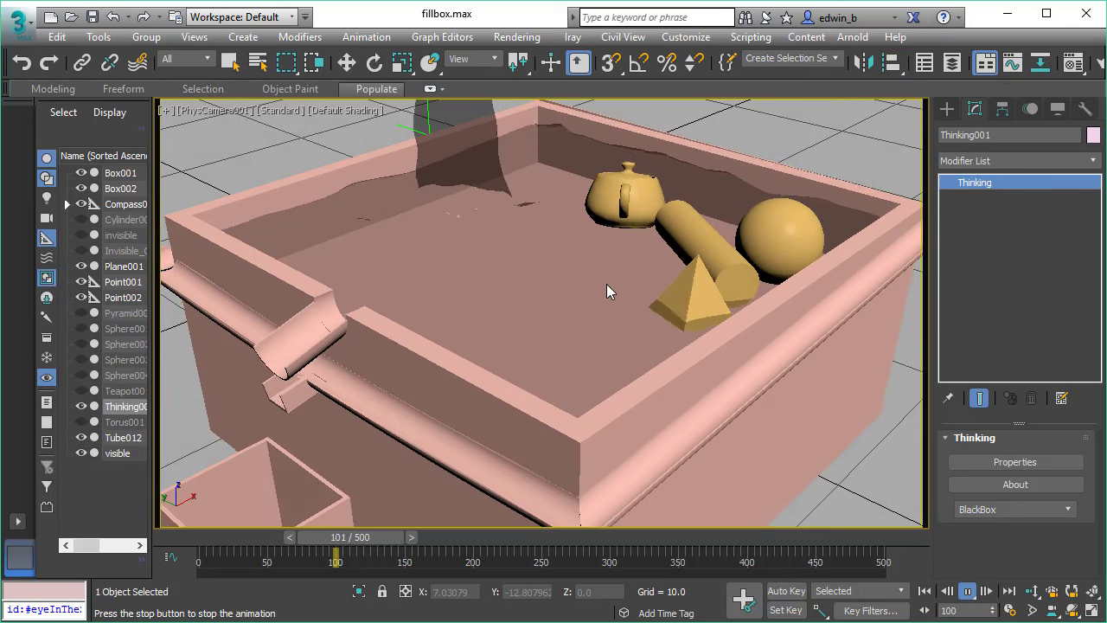
pyautogui.click(971, 591)
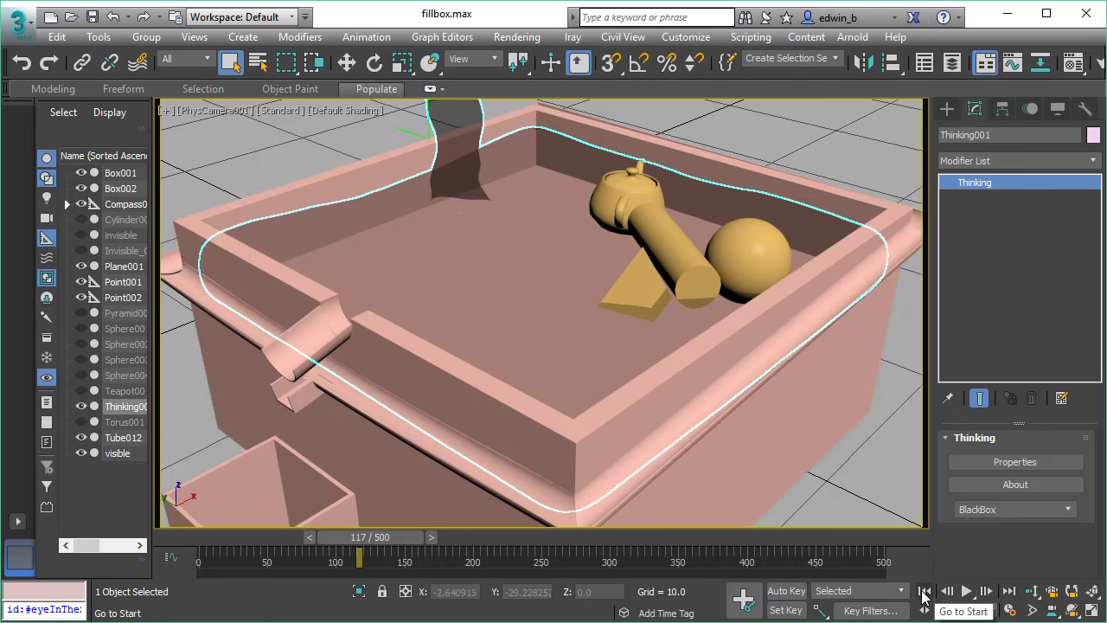
pyautogui.click(923, 592)
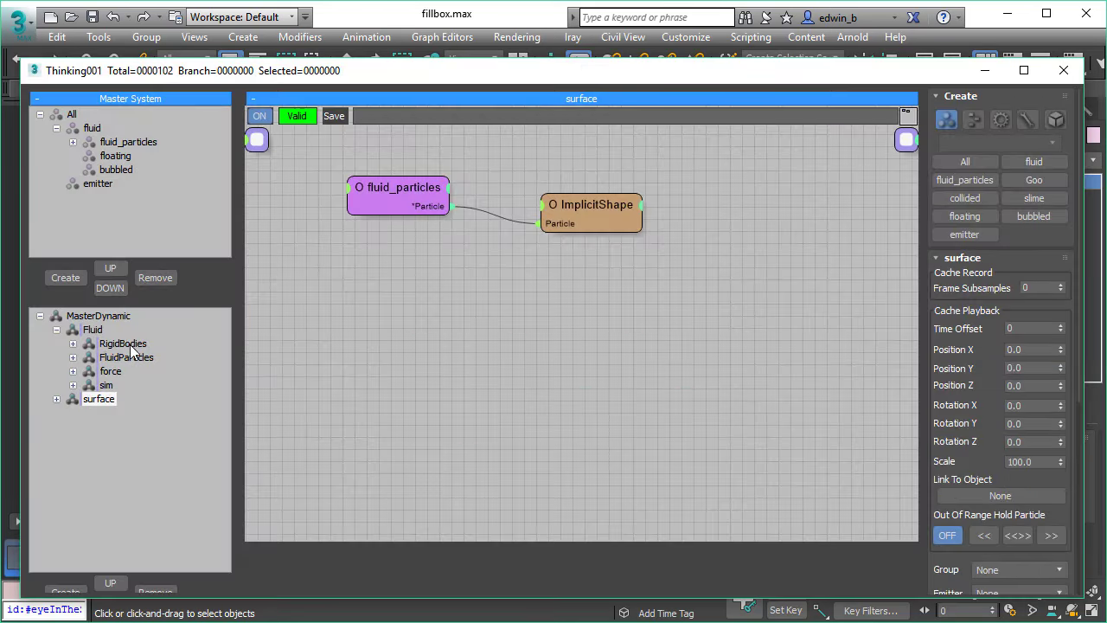
# Inspect the pyramid's ObjToParticle and Mass nodes in the RigidBodies graph
pyautogui.click(130, 346)
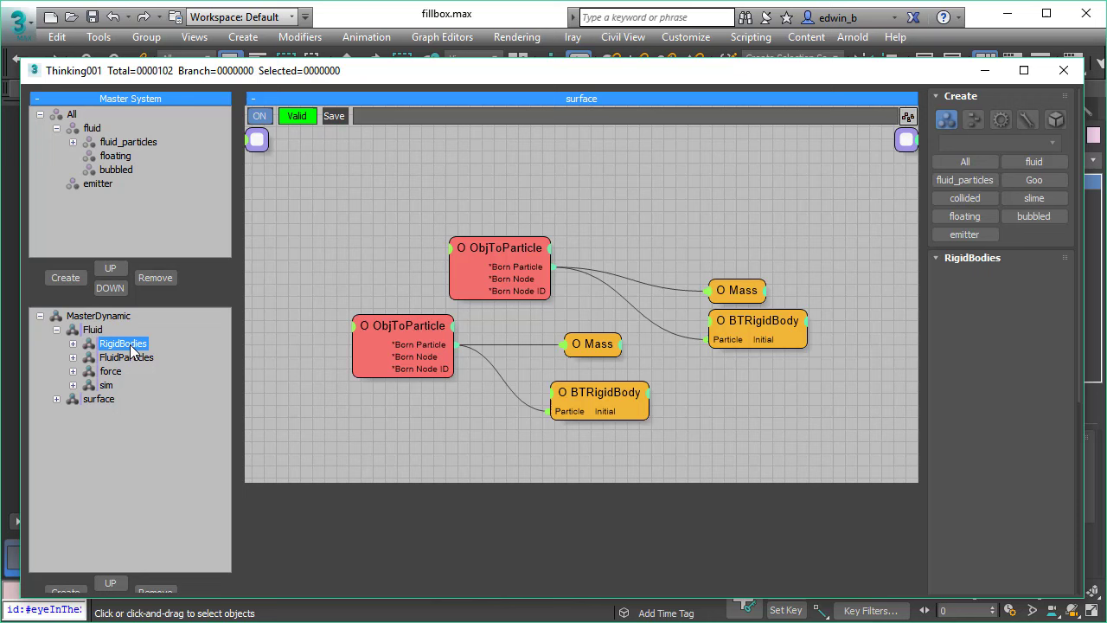
pyautogui.click(420, 321)
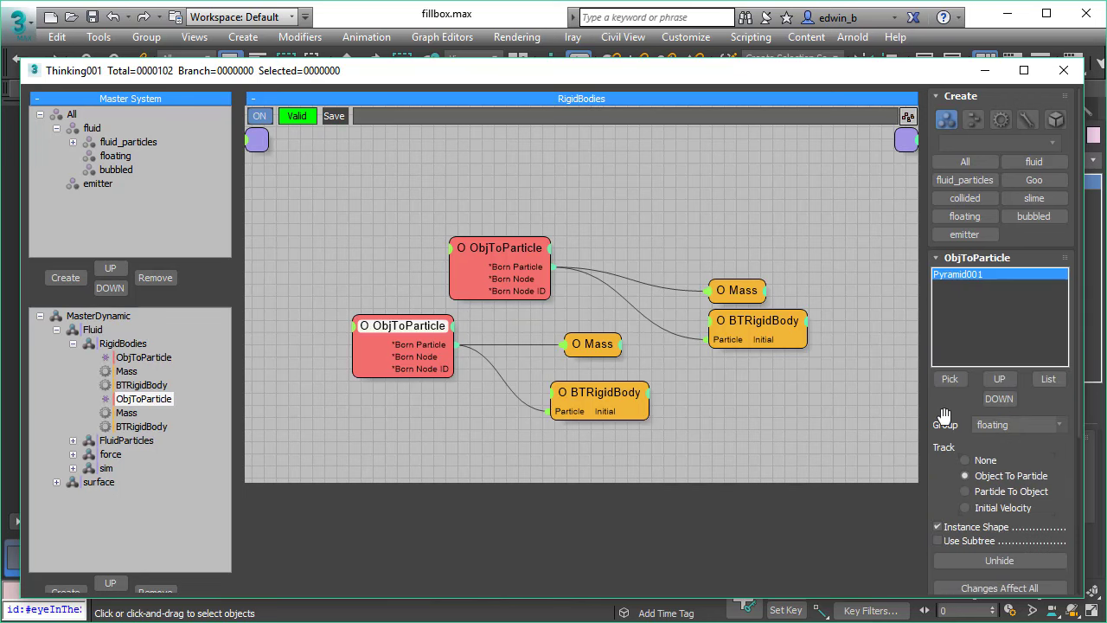
pyautogui.click(594, 346)
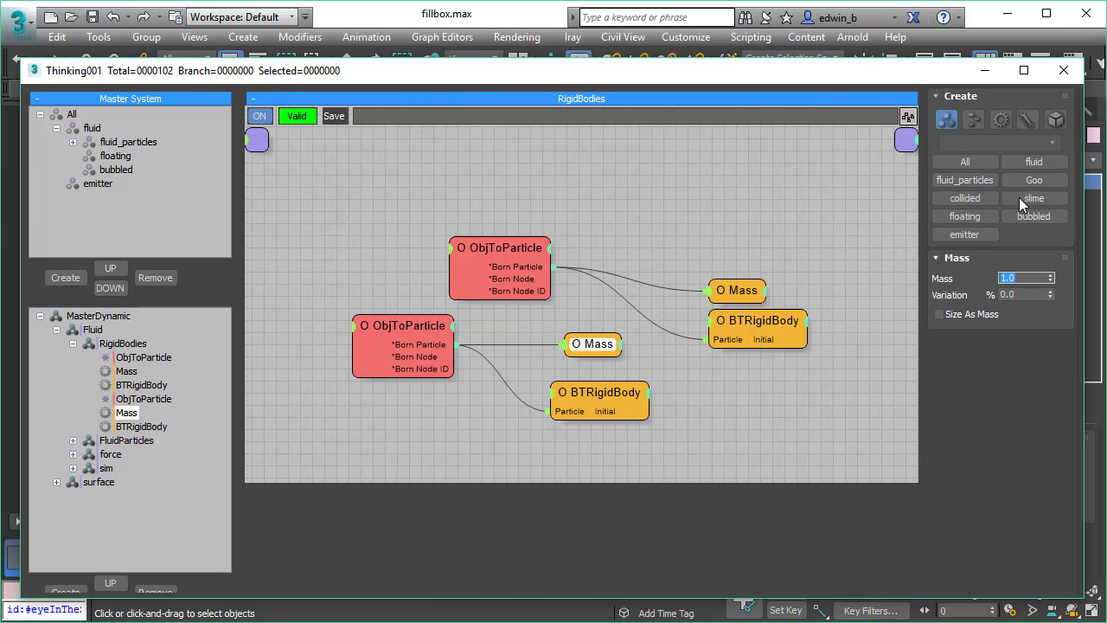
# Minimize the editor and play the simulation to frame 114, where the pyramid sinks
pyautogui.click(986, 73)
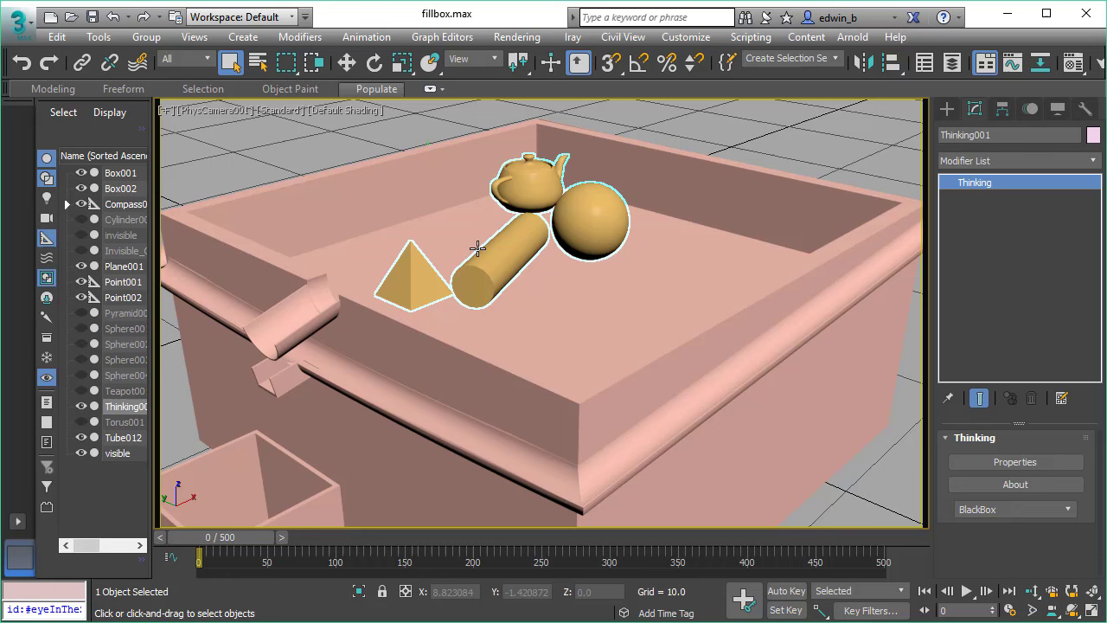
pyautogui.click(967, 591)
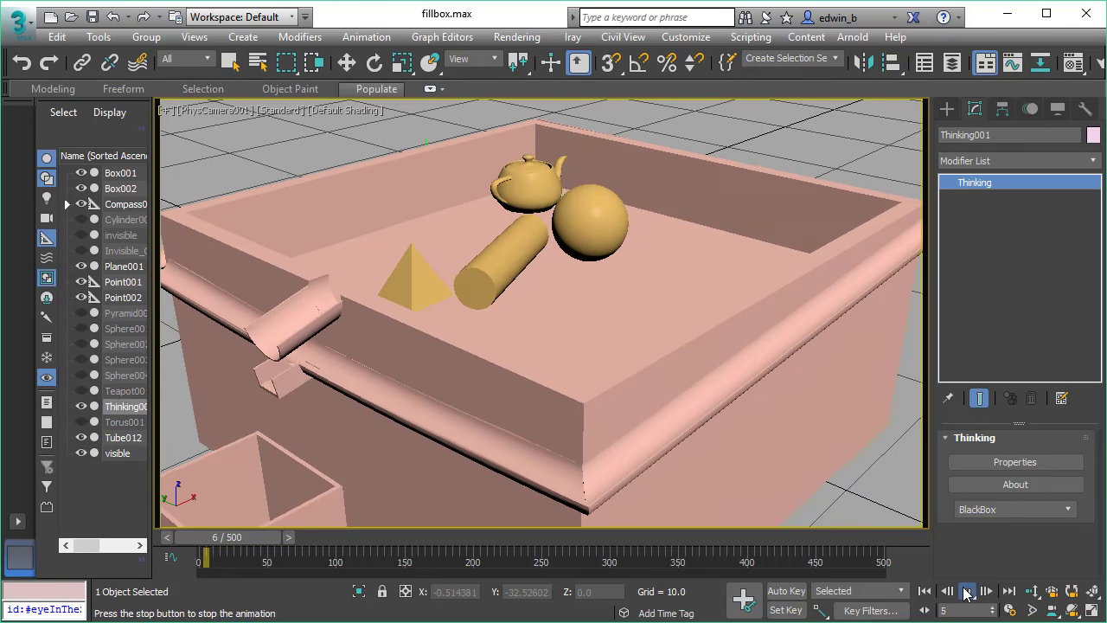
pyautogui.click(966, 592)
pyautogui.click(967, 592)
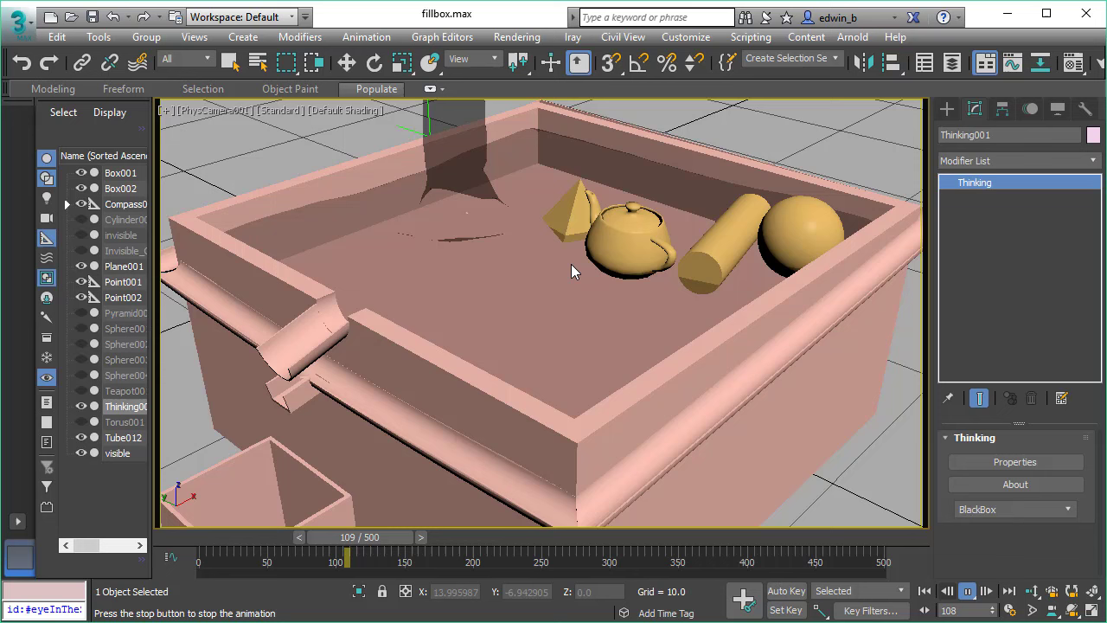
pyautogui.click(967, 591)
# Rewind to frame 0 and replay the simulation past frame 130 with the 14.0-mass pyramid
pyautogui.click(925, 592)
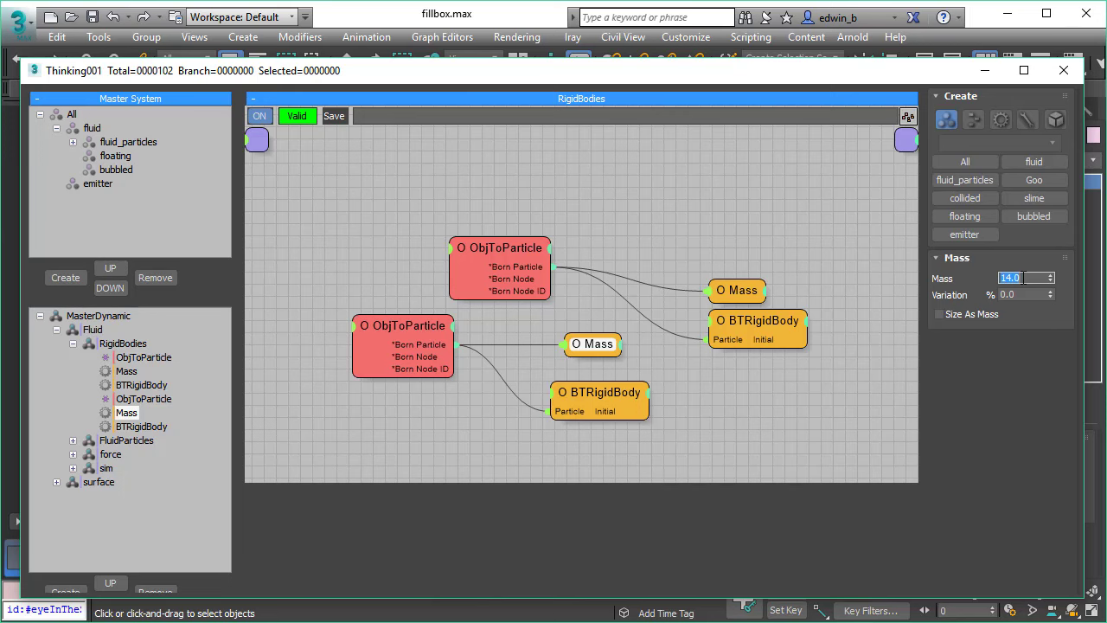
pyautogui.click(982, 73)
pyautogui.click(967, 595)
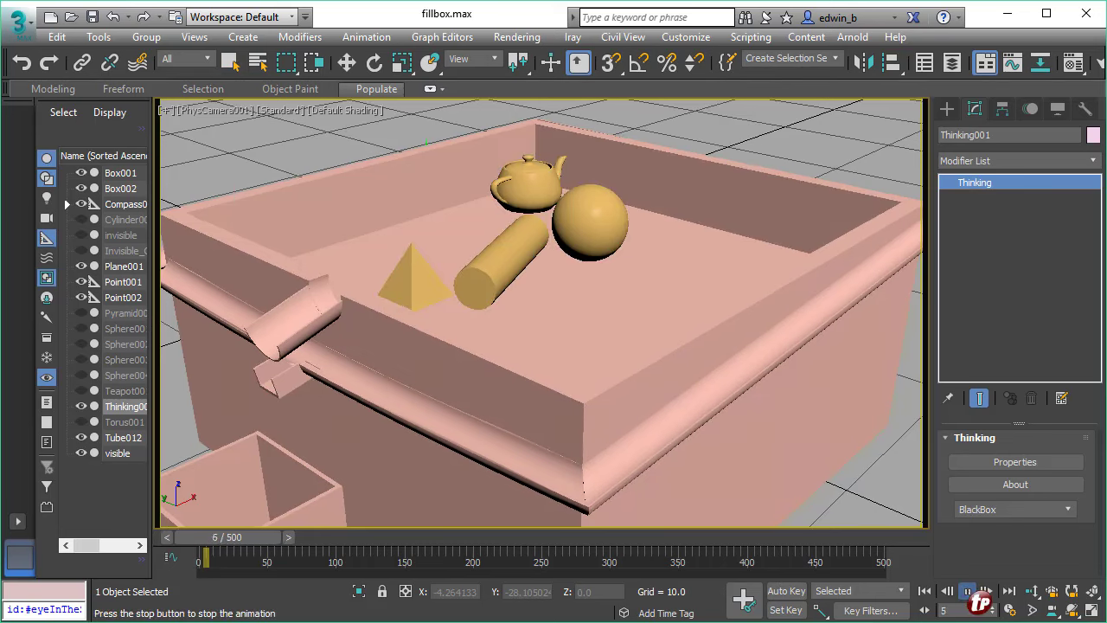
pyautogui.click(967, 596)
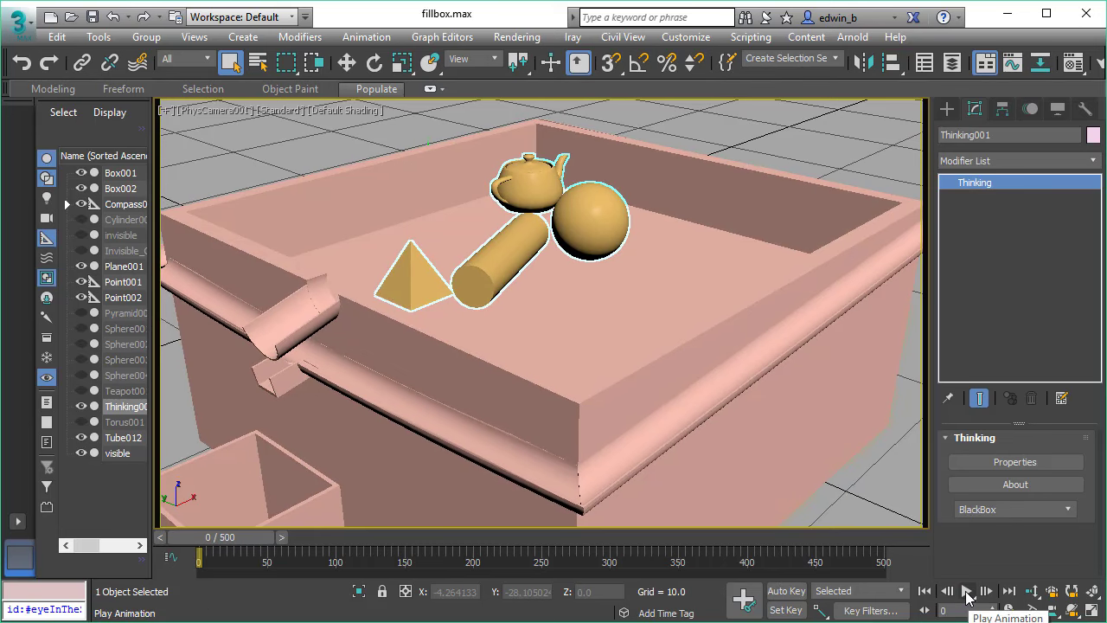
pyautogui.click(968, 595)
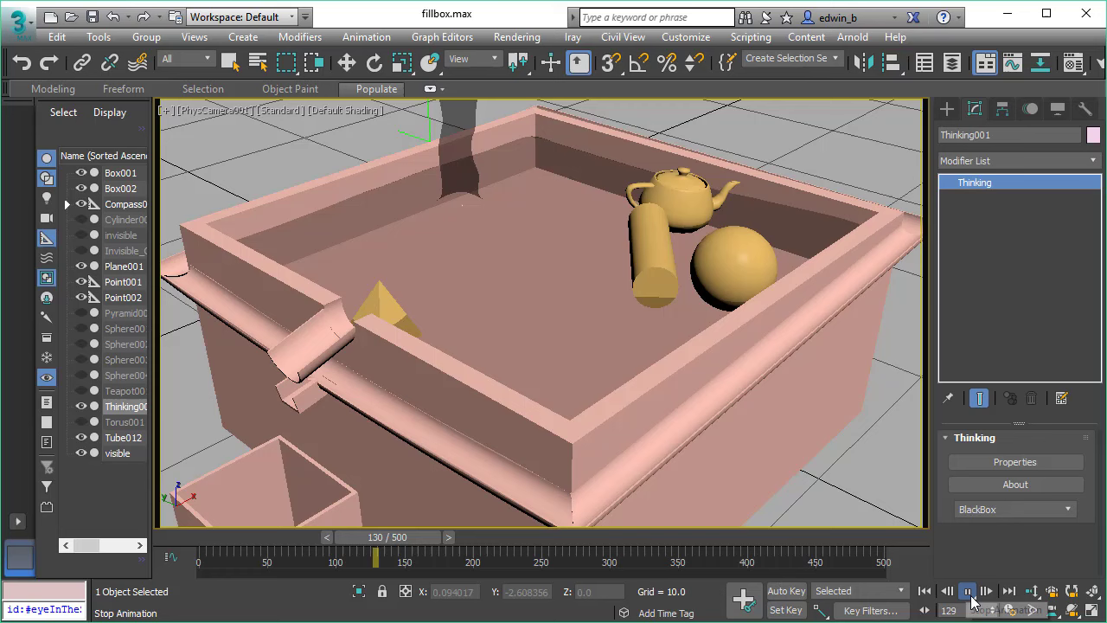
pyautogui.click(970, 592)
# Rewind to frame 0 and switch the viewport to Performance shading
pyautogui.click(927, 591)
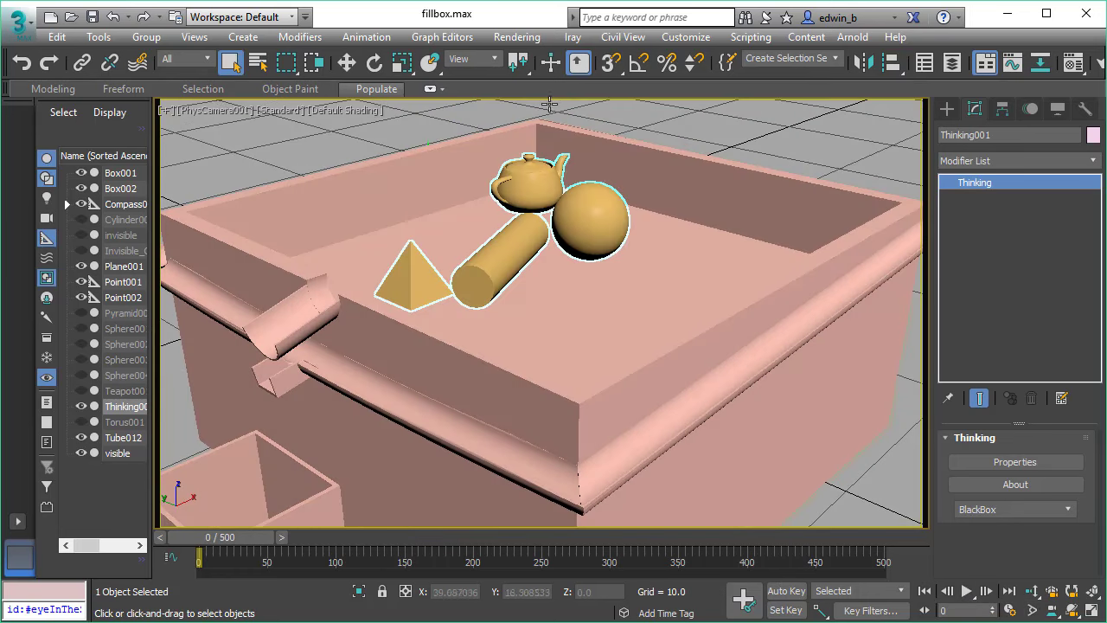
pyautogui.click(286, 111)
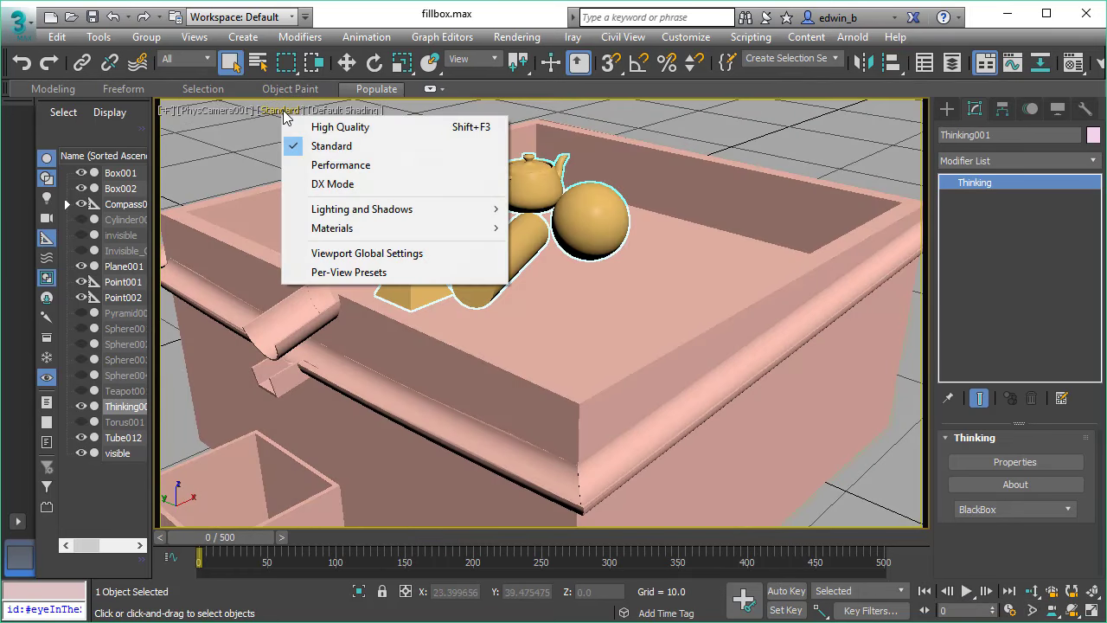
pyautogui.click(340, 165)
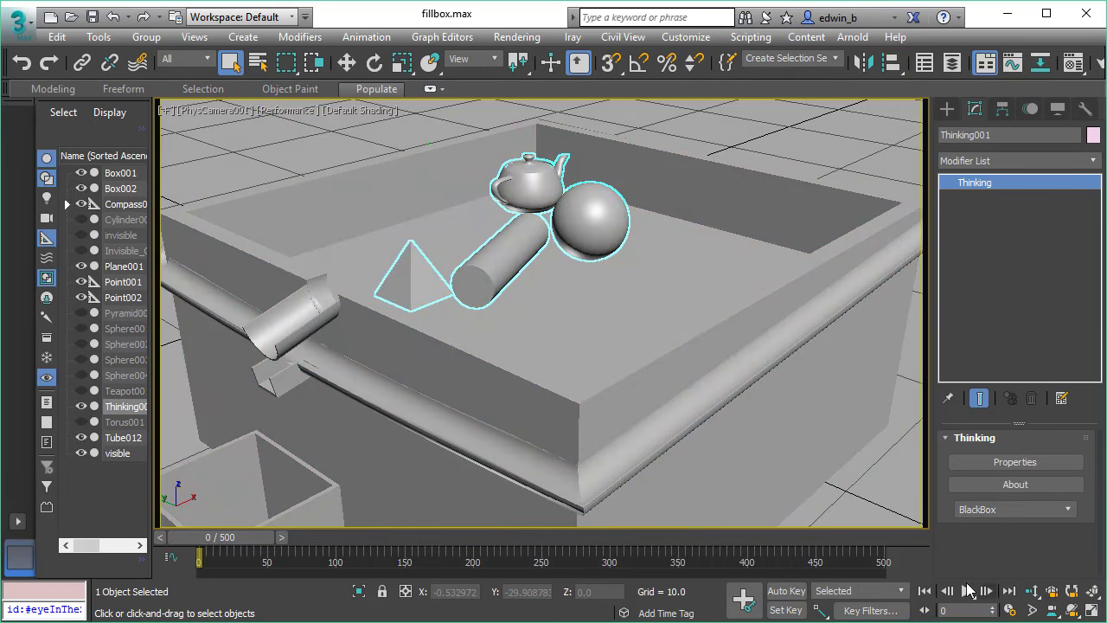
# Play the simulation to frame 122, then return the viewport to Standard shading
pyautogui.click(966, 596)
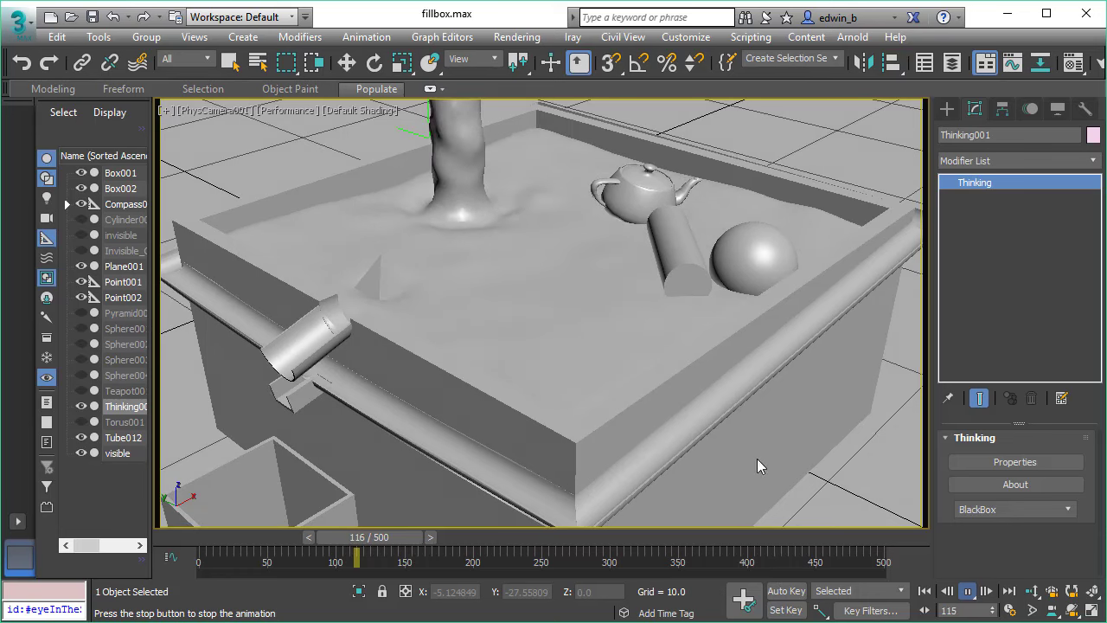
pyautogui.click(969, 593)
pyautogui.click(290, 110)
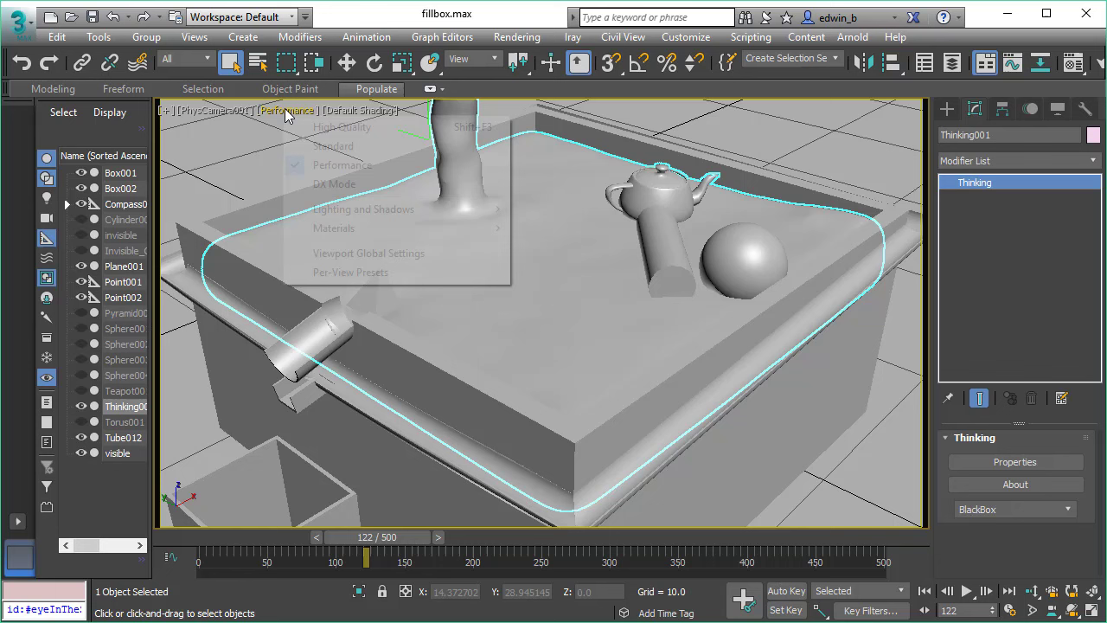
pyautogui.click(309, 156)
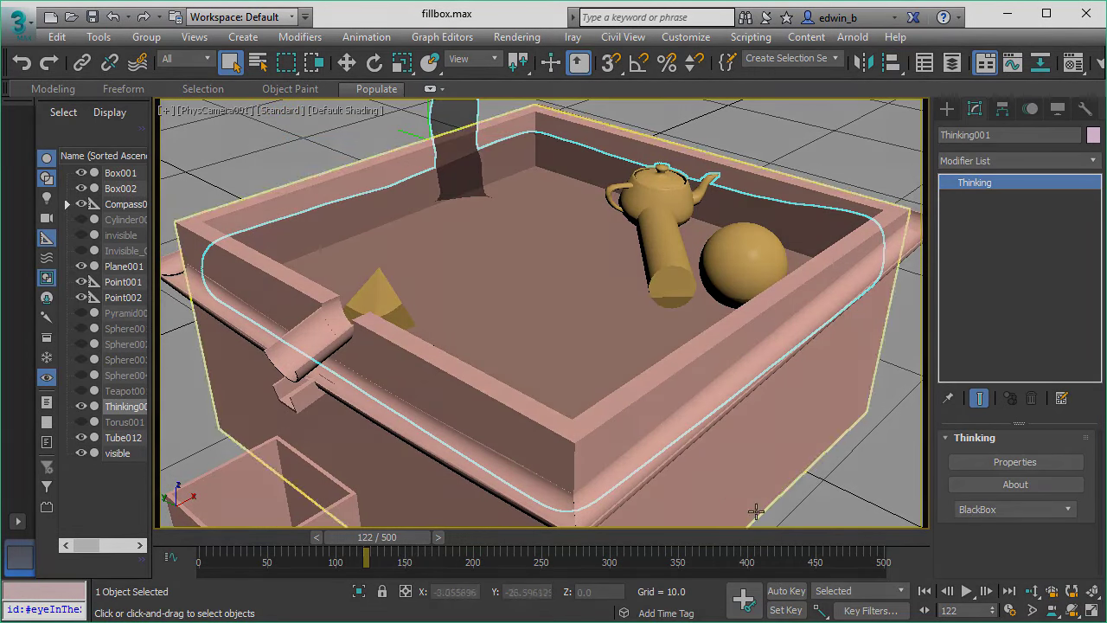